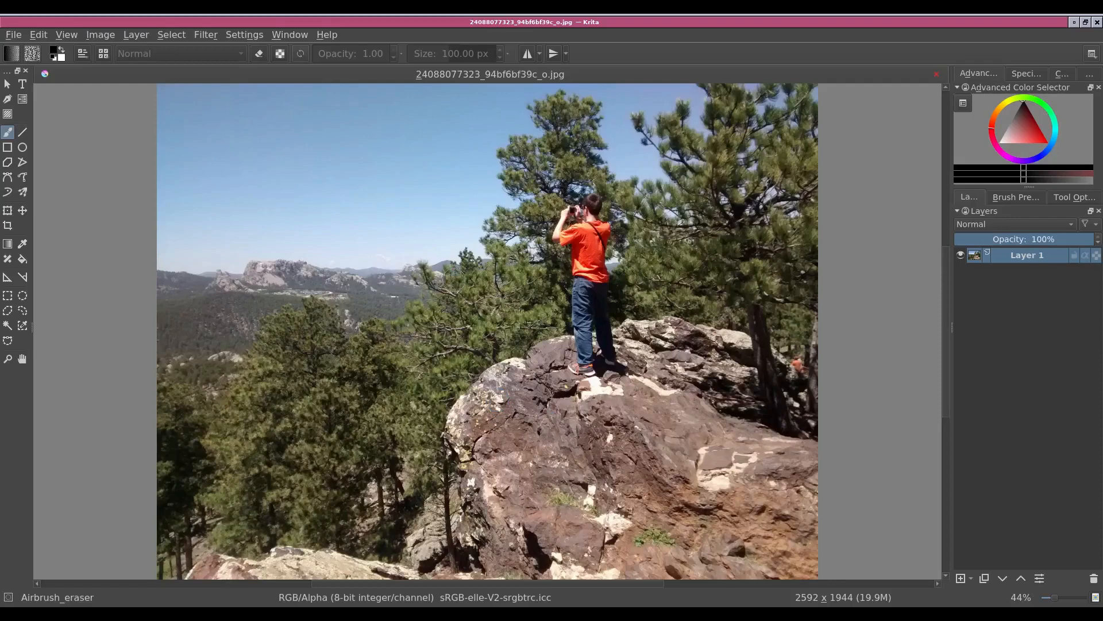
Import star-wars-death-star-1.jpg as a new layer above the landscape photo.
click(14, 39)
mouse_move(48, 81)
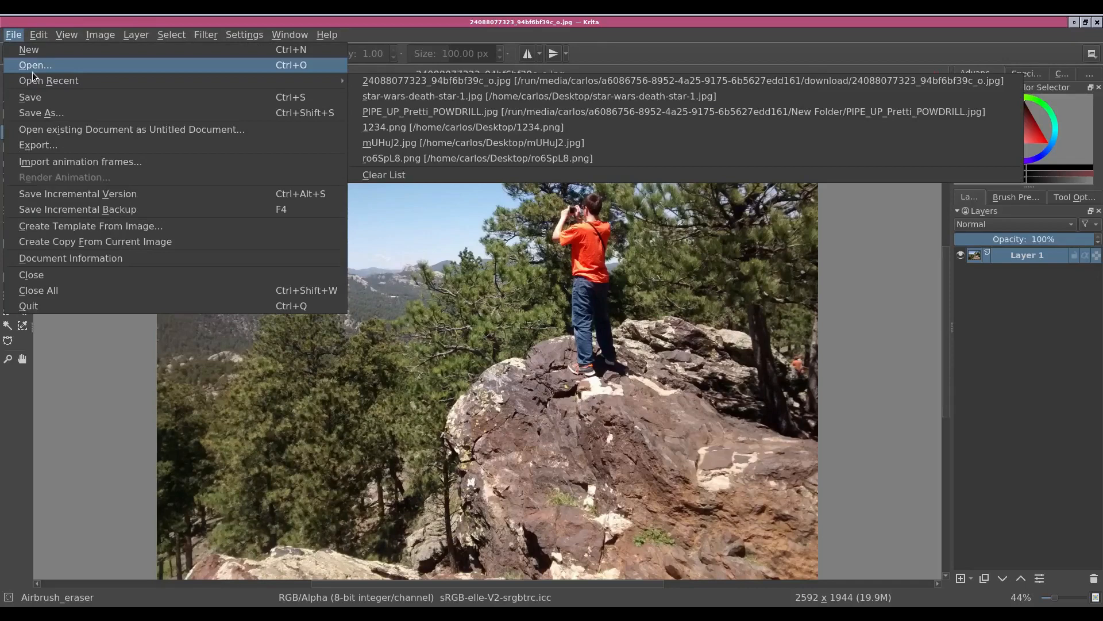
key(Escape)
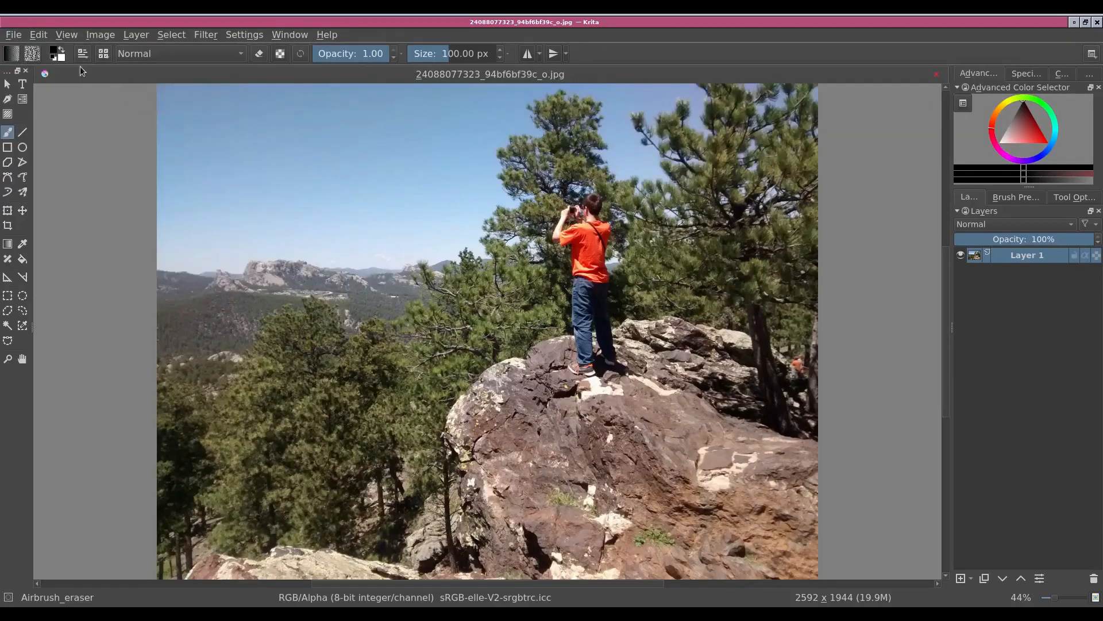
click(143, 38)
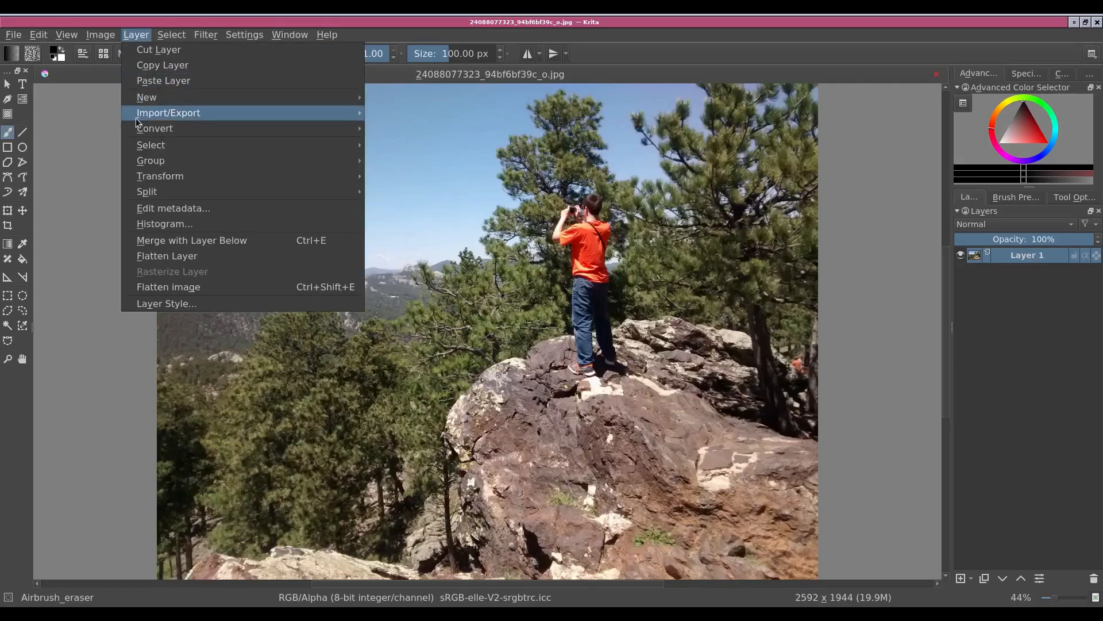
mouse_move(167, 113)
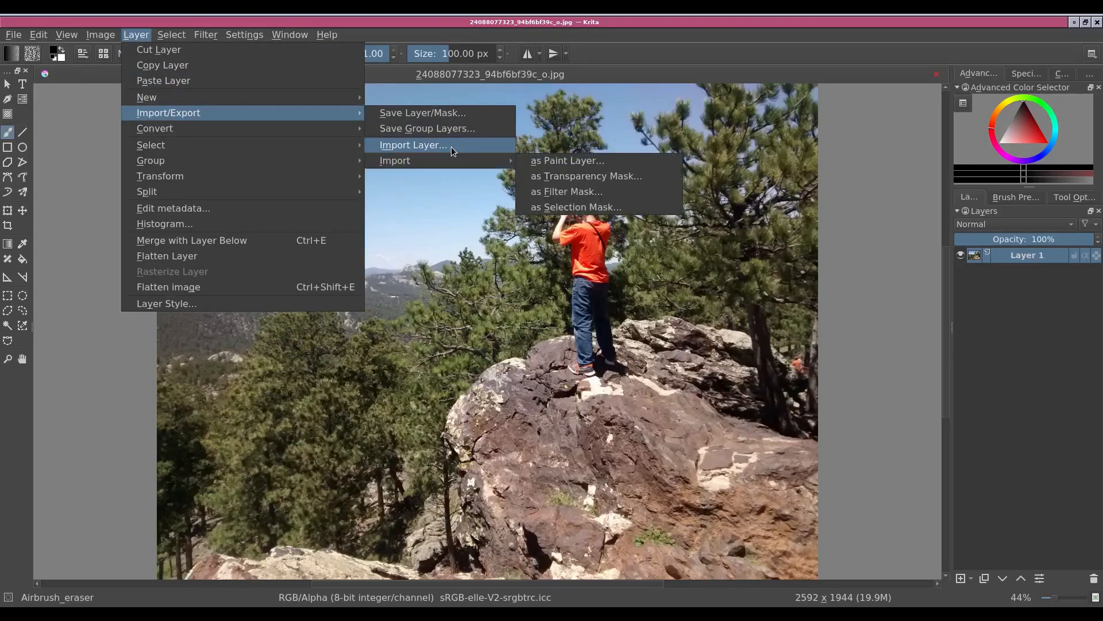
click(412, 145)
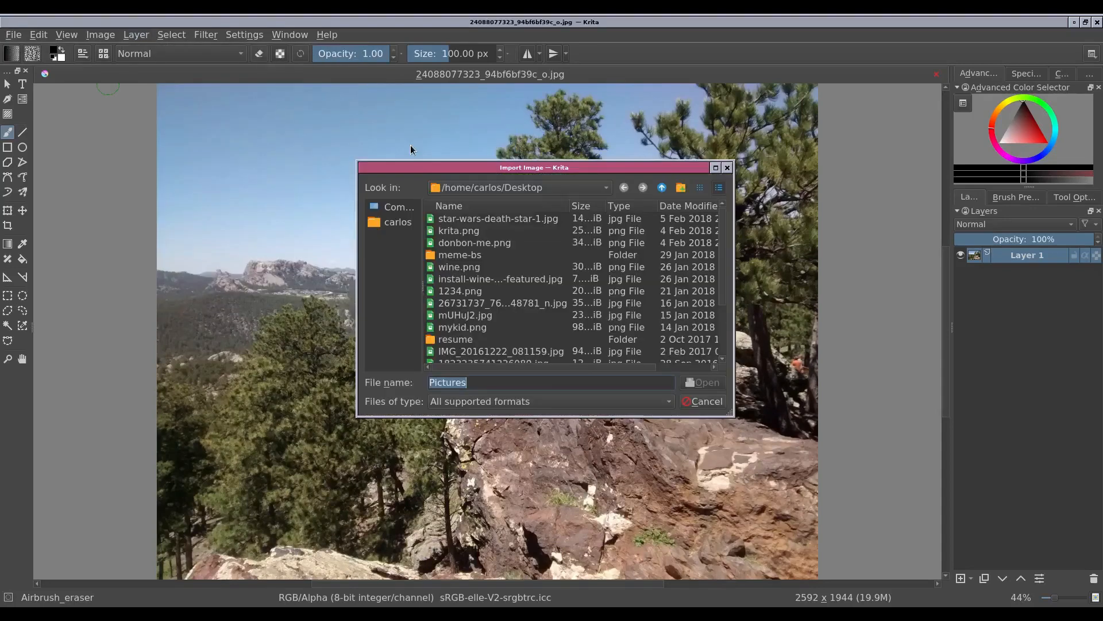
click(479, 219)
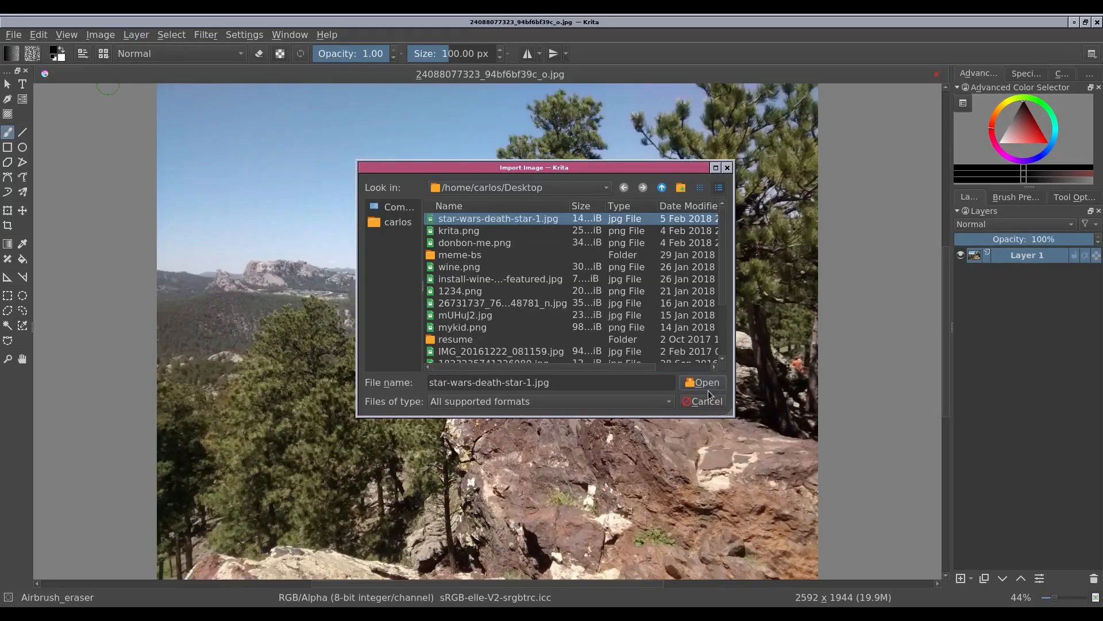
click(703, 382)
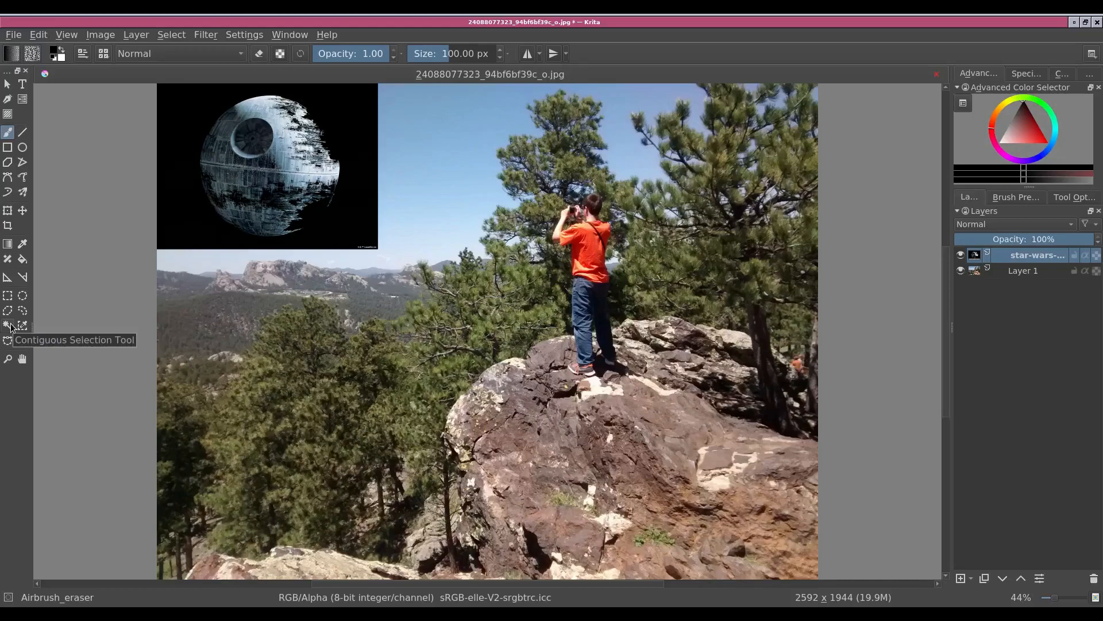
Contiguous-select the black background around the Death Star, delete it, then deselect.
click(12, 326)
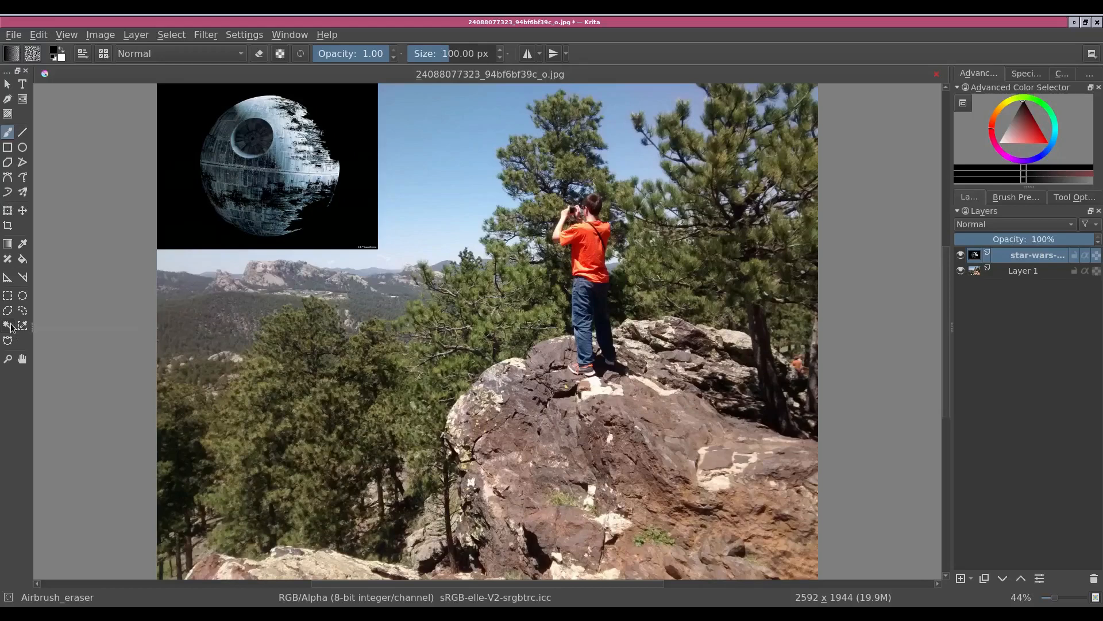
click(181, 108)
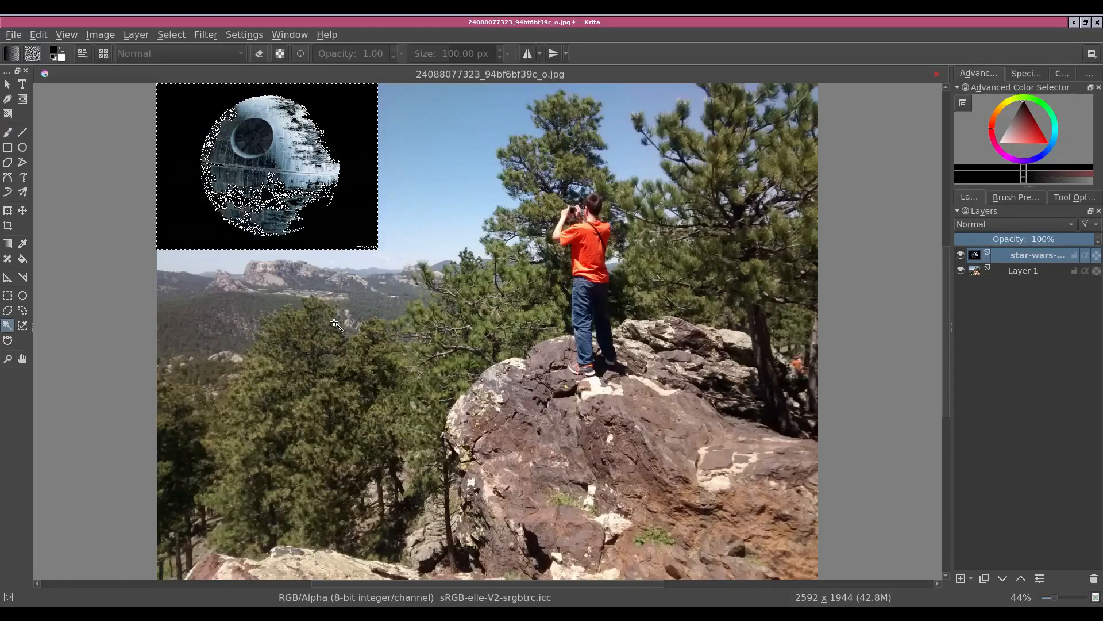
key(Delete)
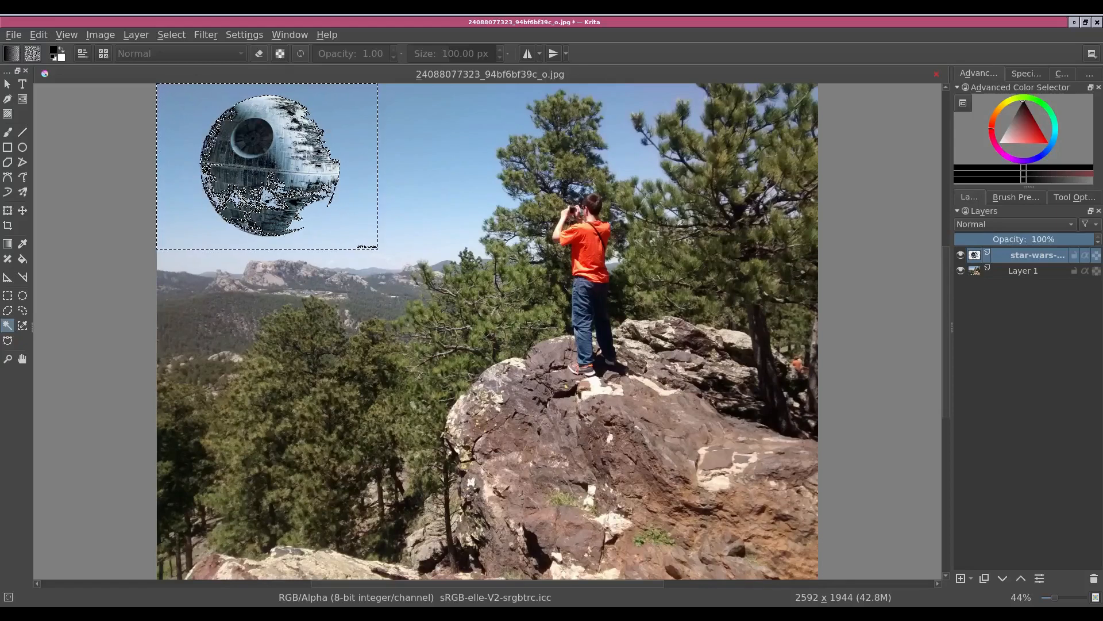
click(164, 37)
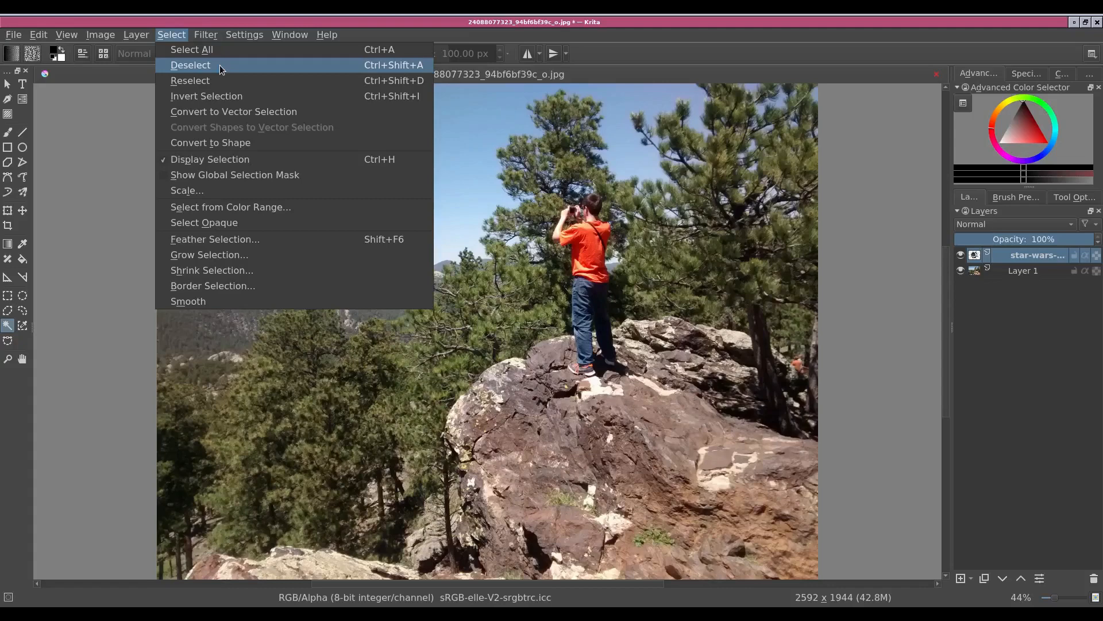
click(220, 69)
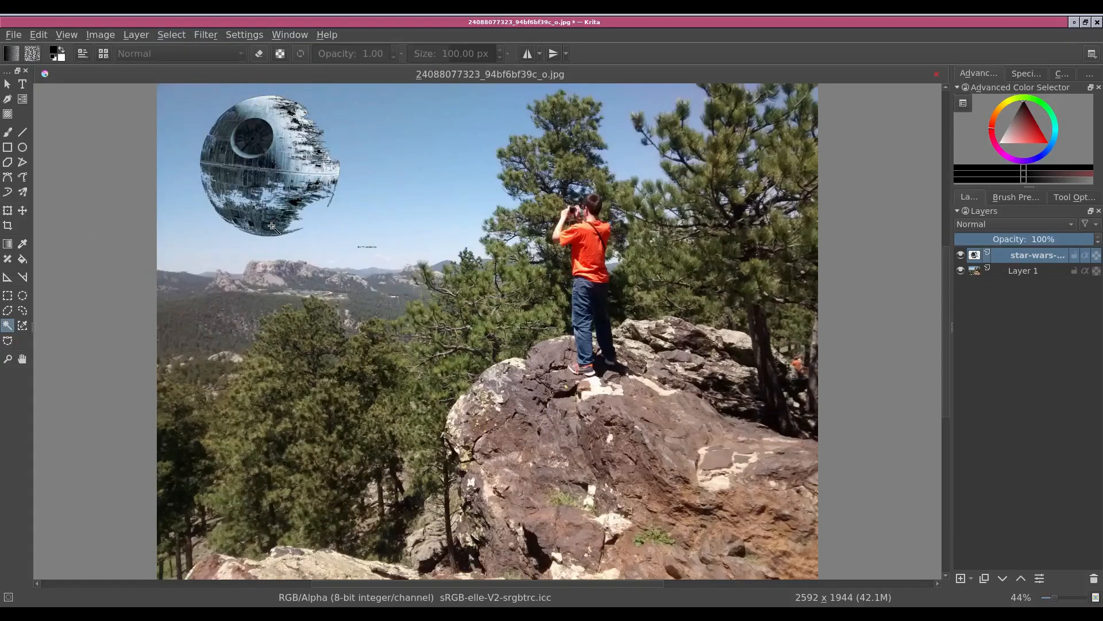
scroll(273, 226, up, 5)
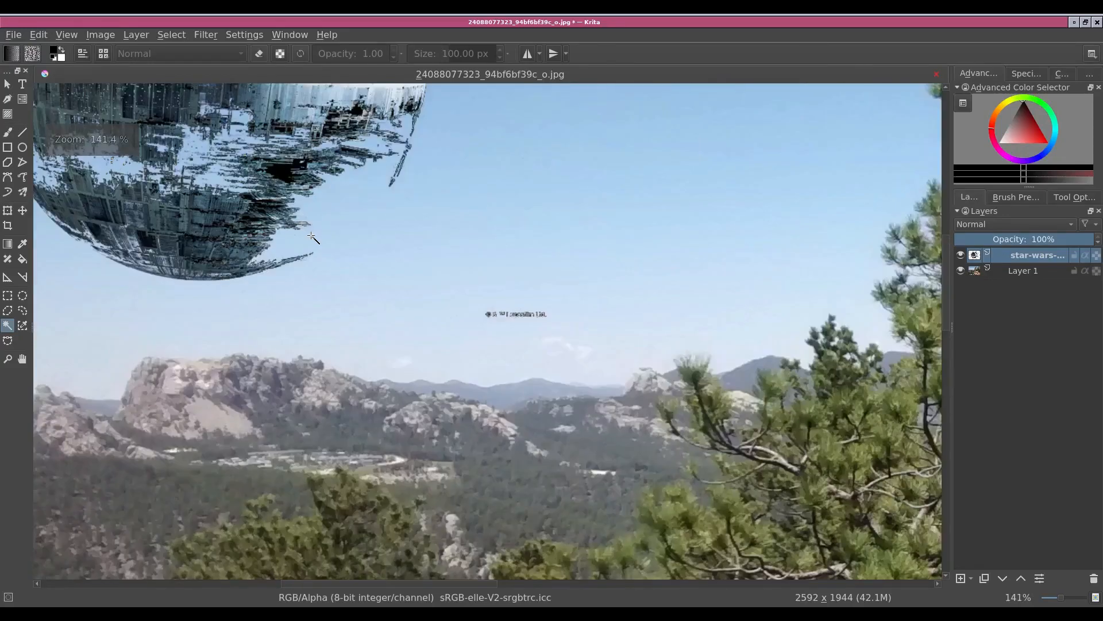
scroll(315, 239, up, 2)
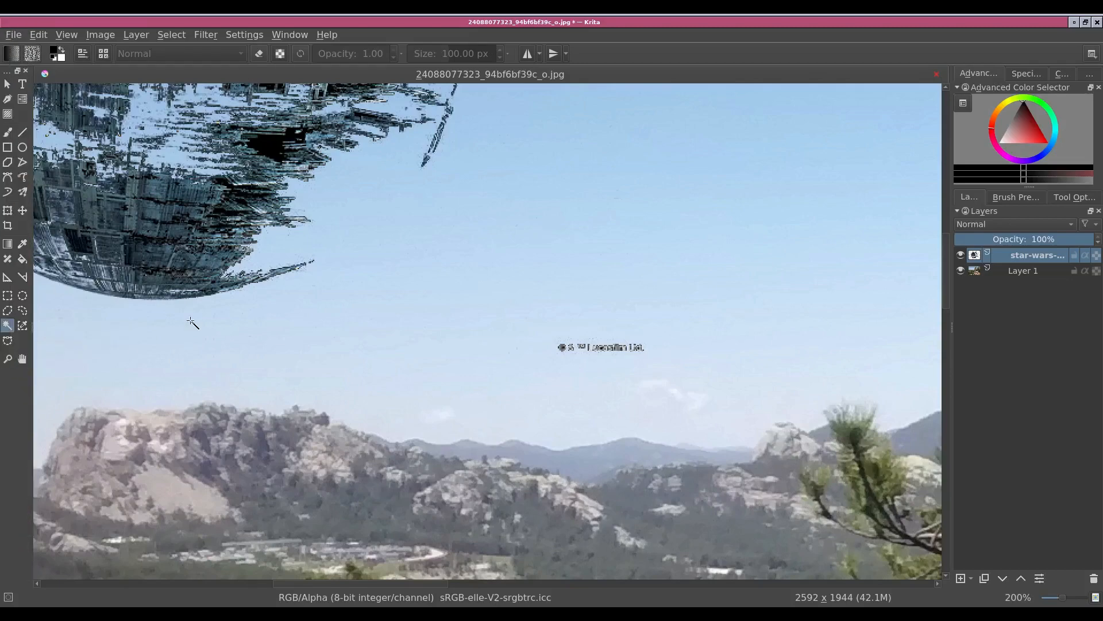
scroll(343, 301, down, 3)
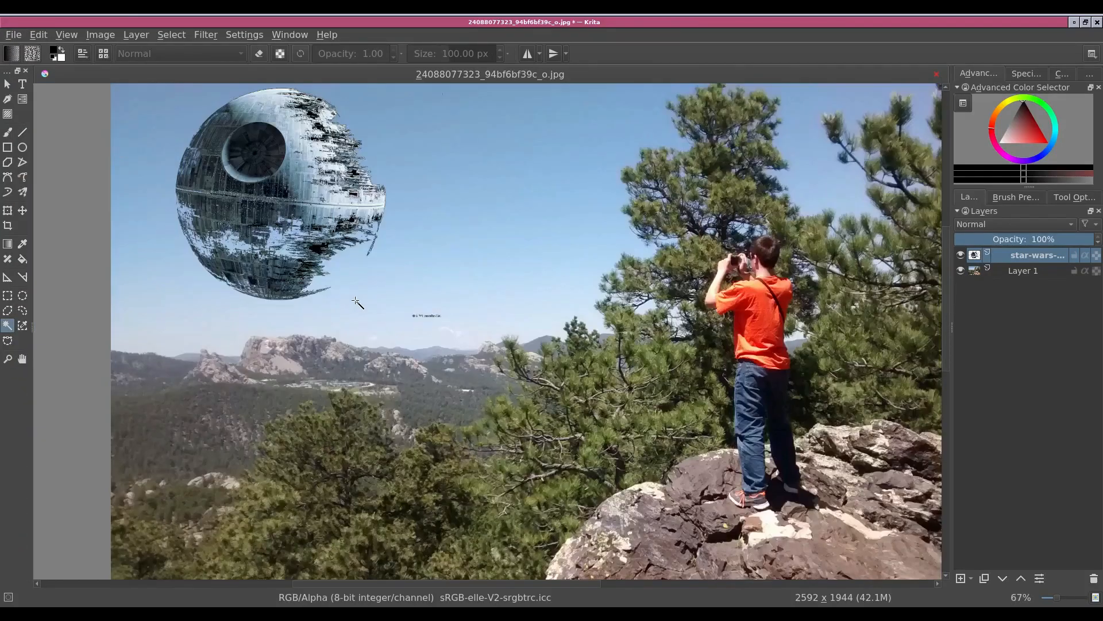
scroll(358, 302, up, 1)
scroll(358, 302, up, 1)
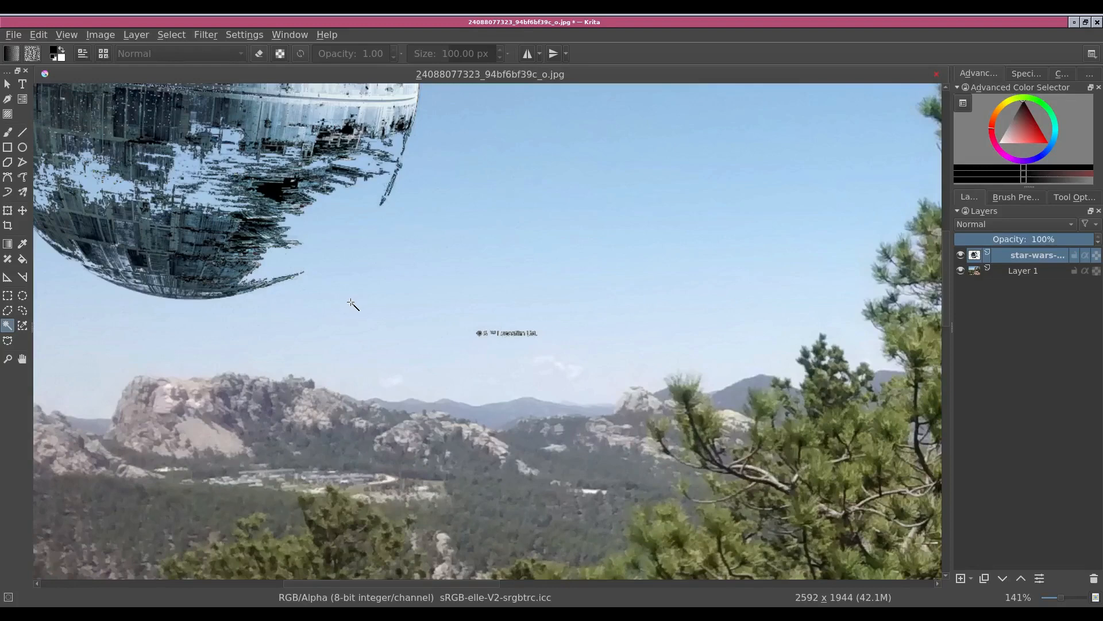
scroll(351, 304, down, 1)
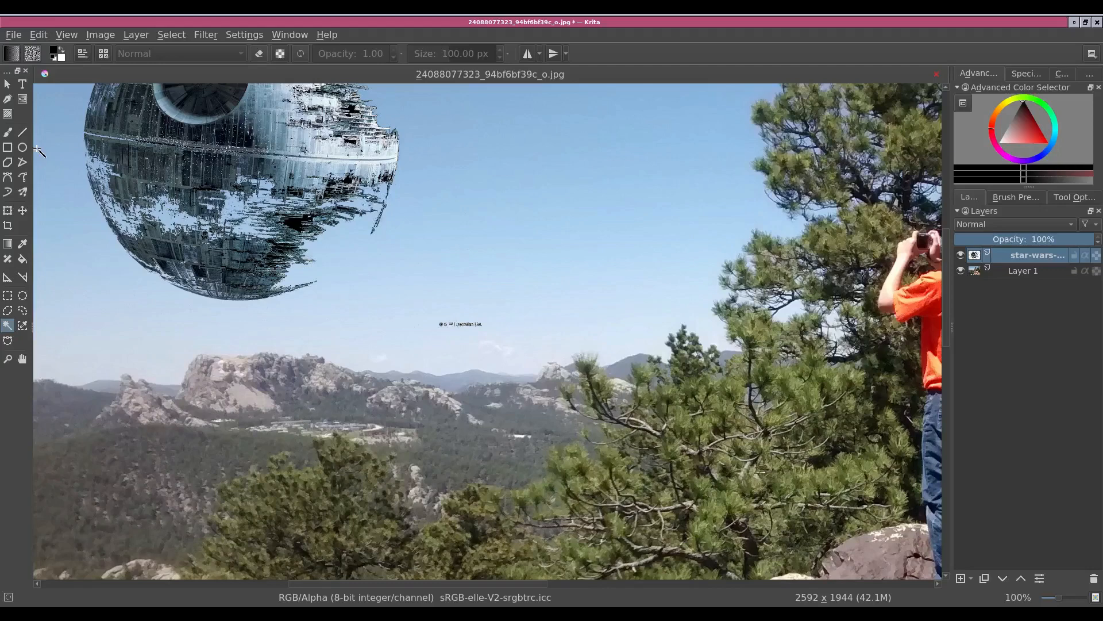
Erase the small stray text in the sky with the Eraser_soft preset and zoom out.
click(8, 131)
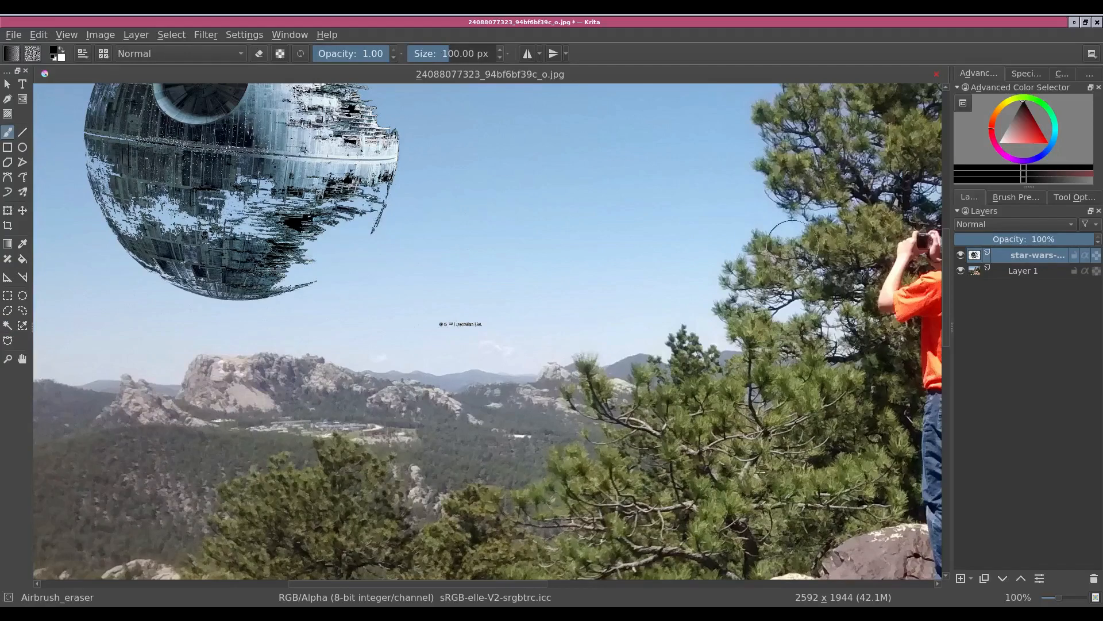
click(1005, 198)
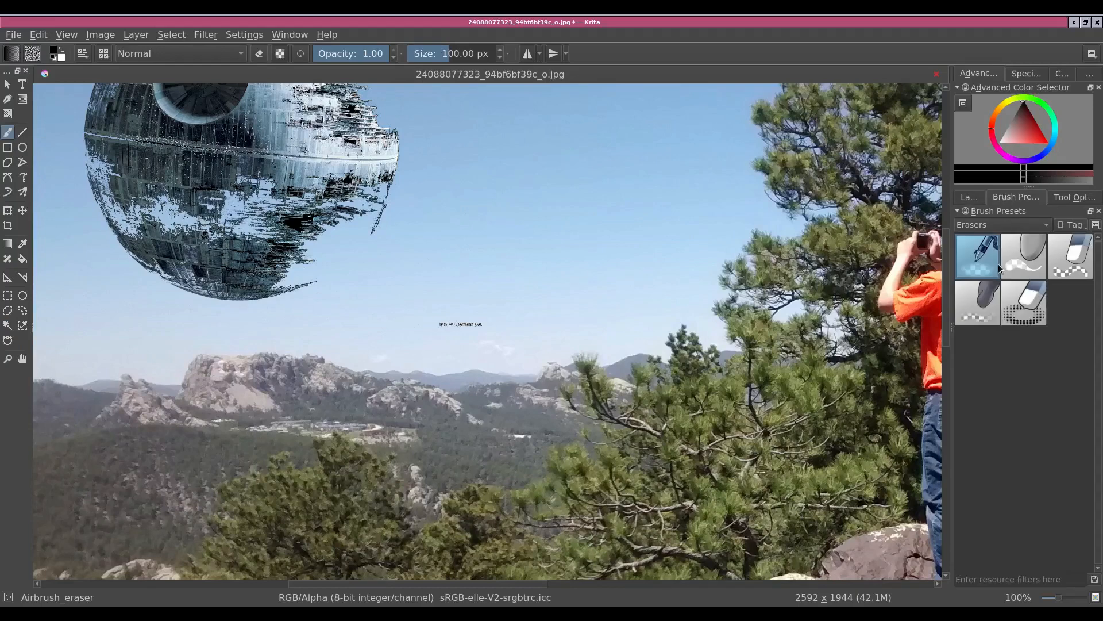
click(990, 302)
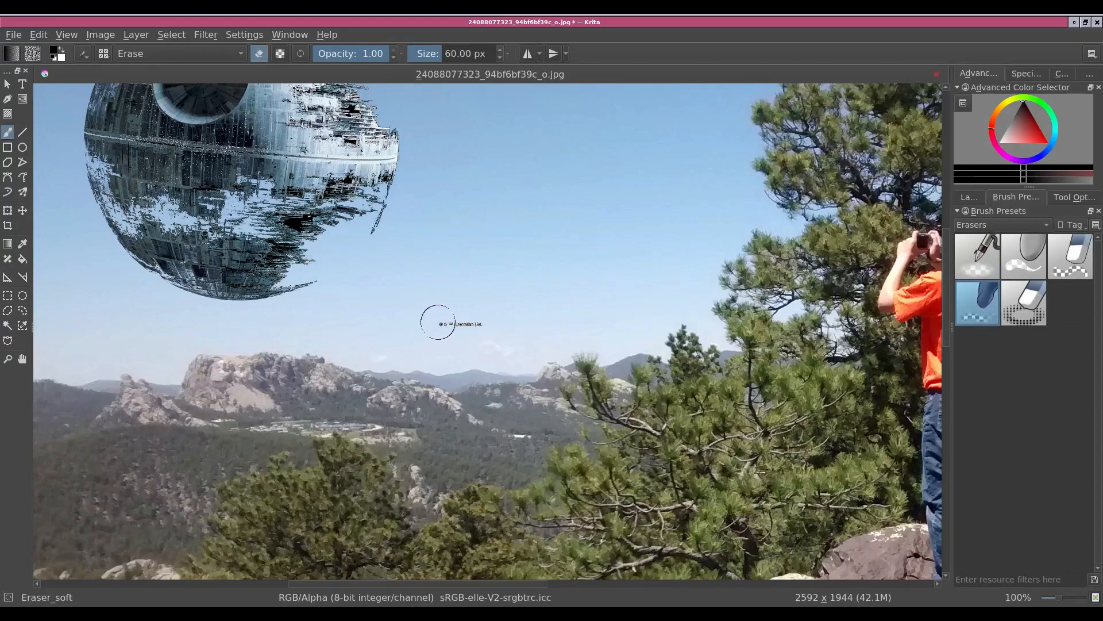
drag(438, 324, 483, 326)
scroll(457, 151, up, 3)
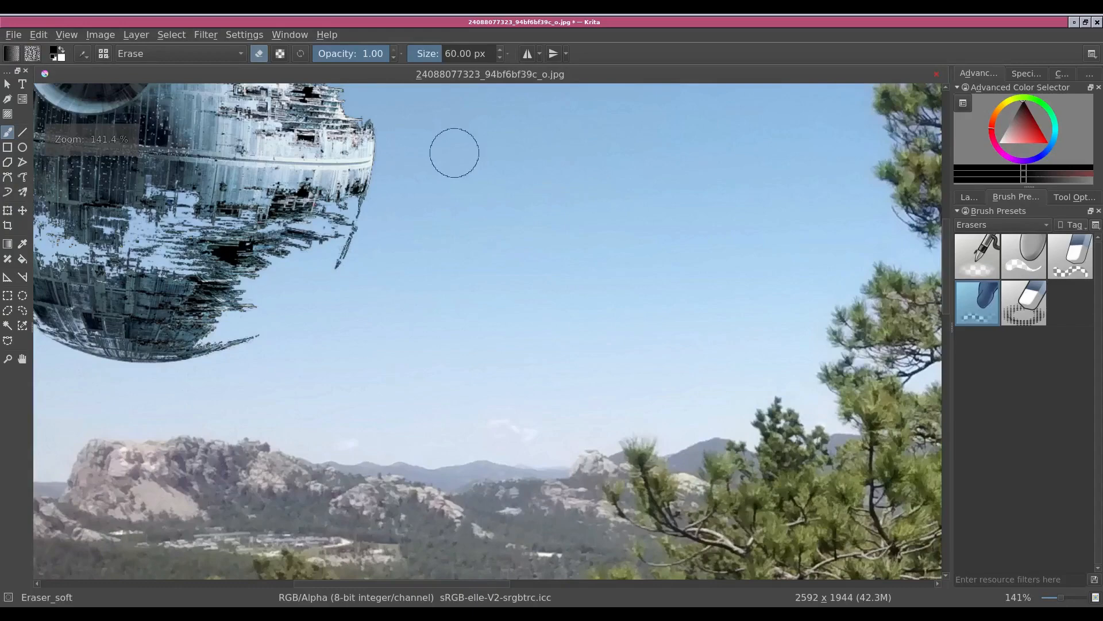
key(ctrl+minus)
scroll(252, 107, up, 1)
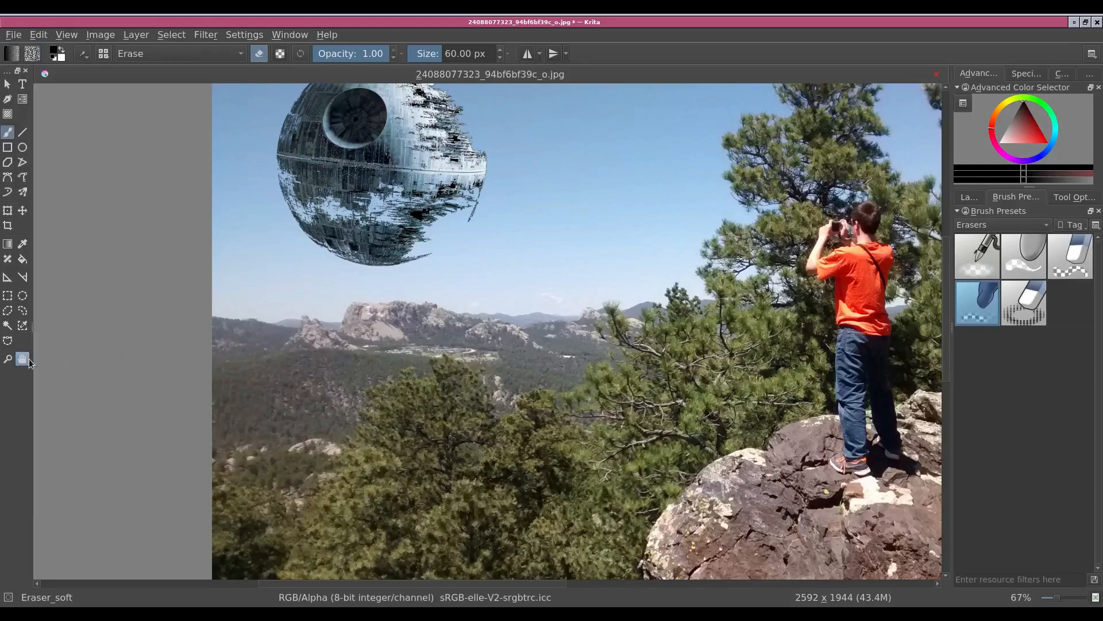
Transform the Death Star layer smaller and move it toward the top-left sky, then apply.
click(24, 360)
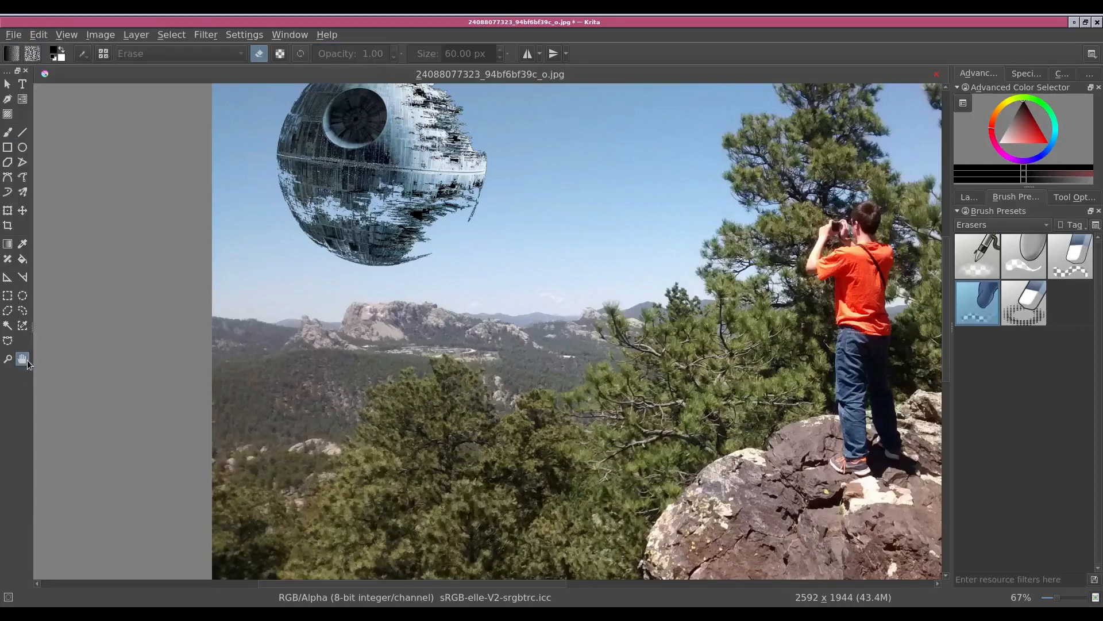
mouse_move(566, 179)
mouse_down()
mouse_move(496, 223)
mouse_move(459, 224)
mouse_up()
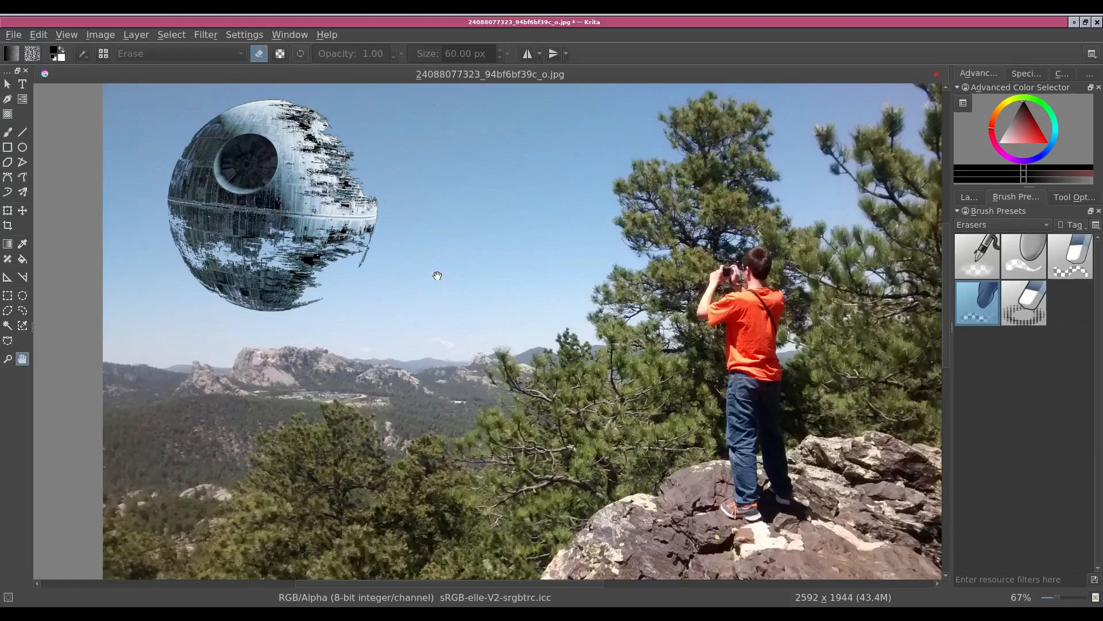
key(ctrl+t)
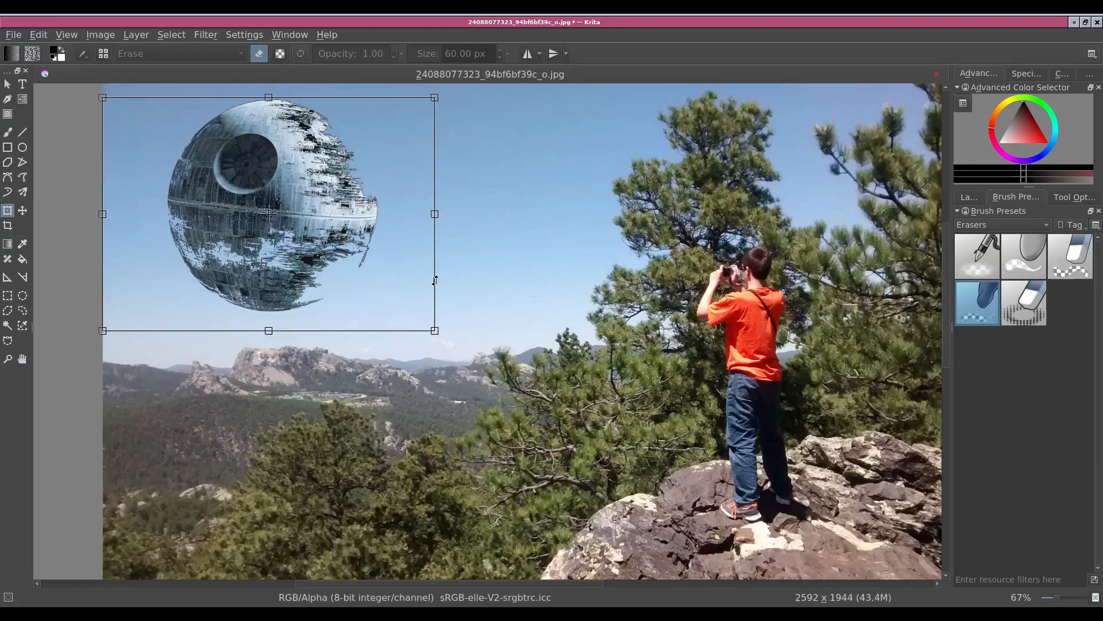
drag(436, 332, 372, 294)
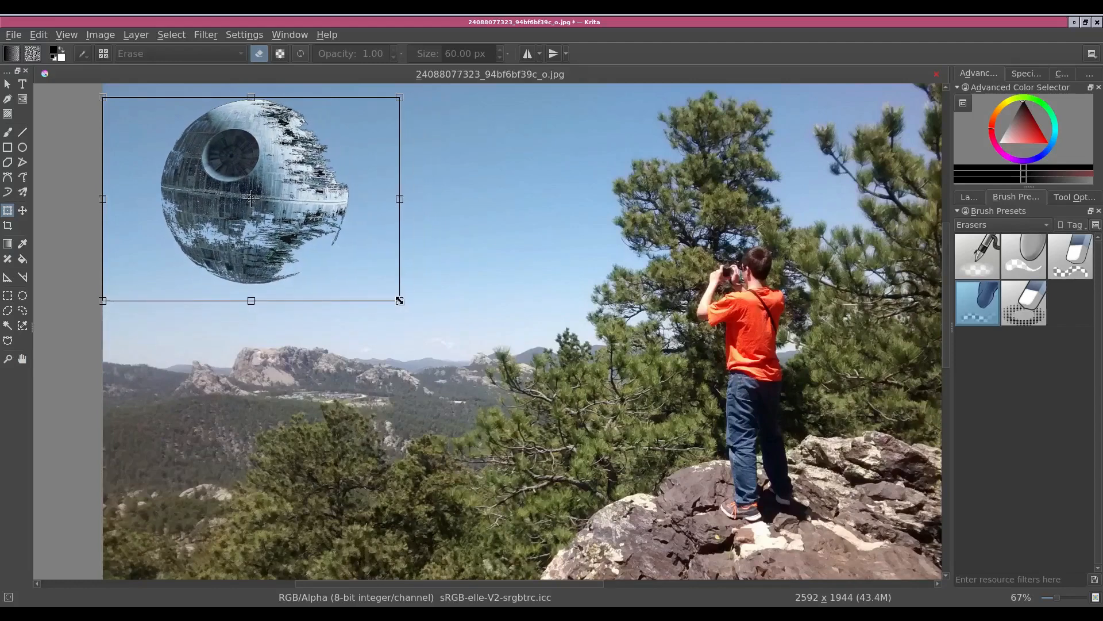
drag(311, 209, 264, 193)
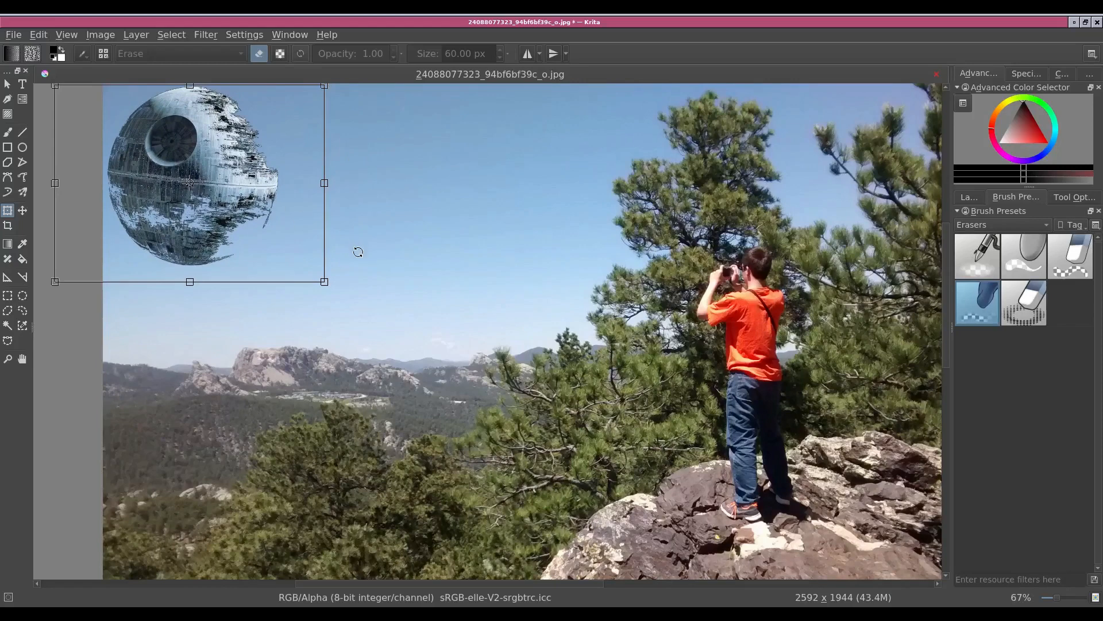
key(Return)
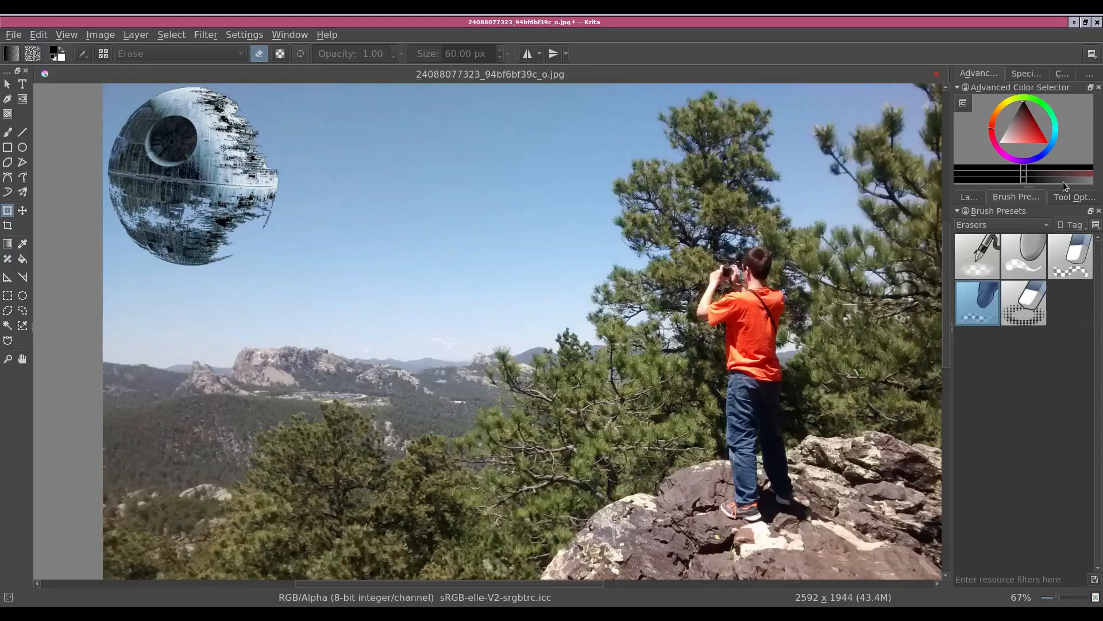
Lower the Death Star layer's opacity to 8% in the Layers docker.
click(973, 196)
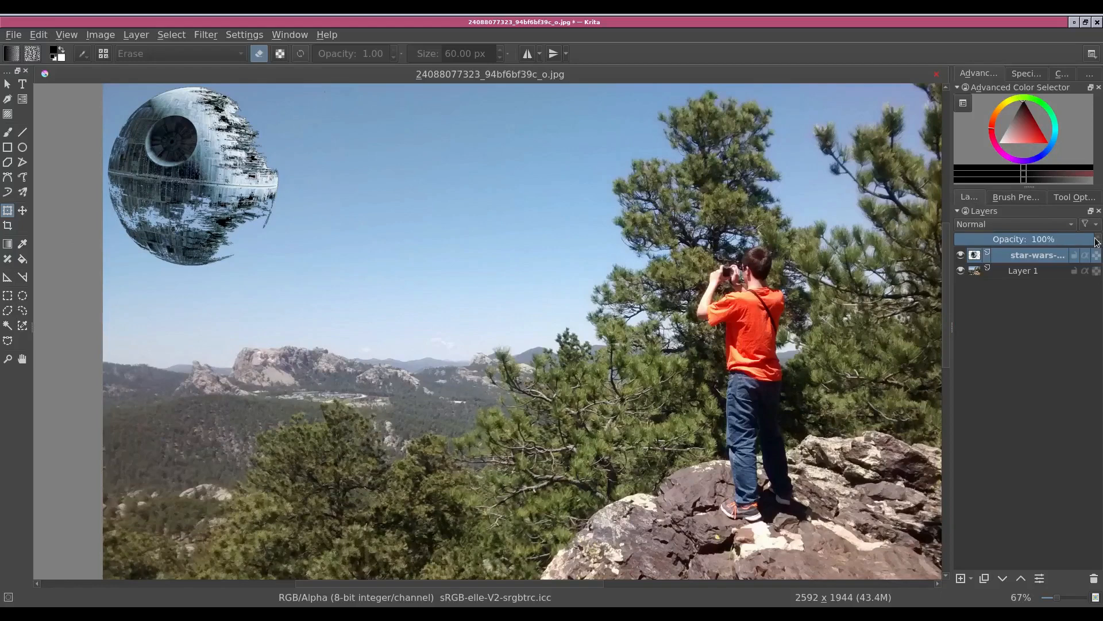
drag(1092, 240, 979, 244)
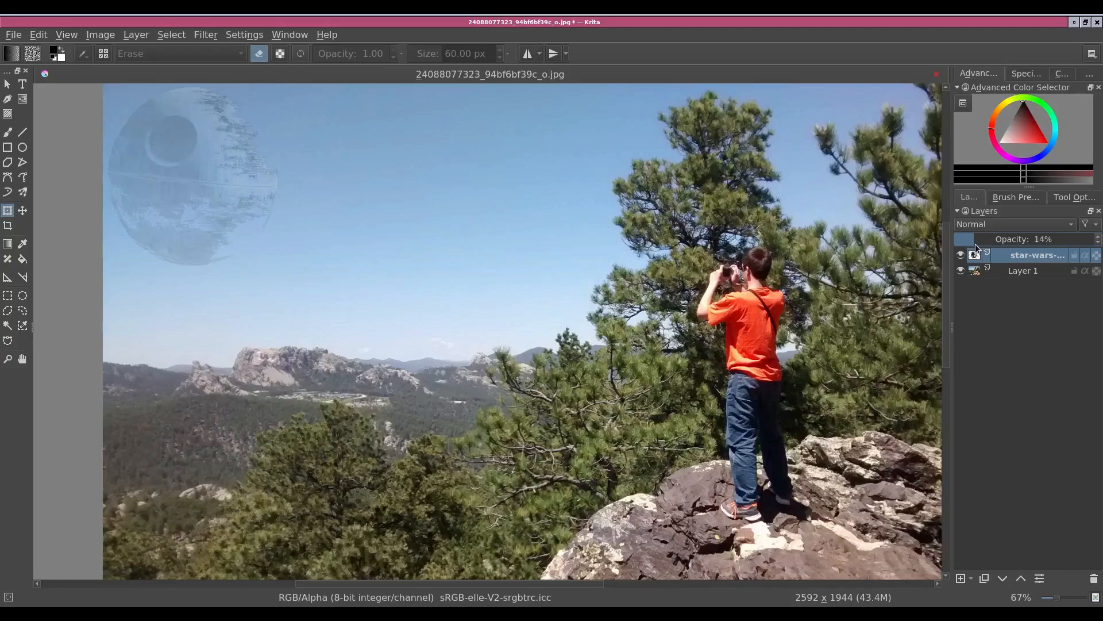
drag(974, 244, 966, 241)
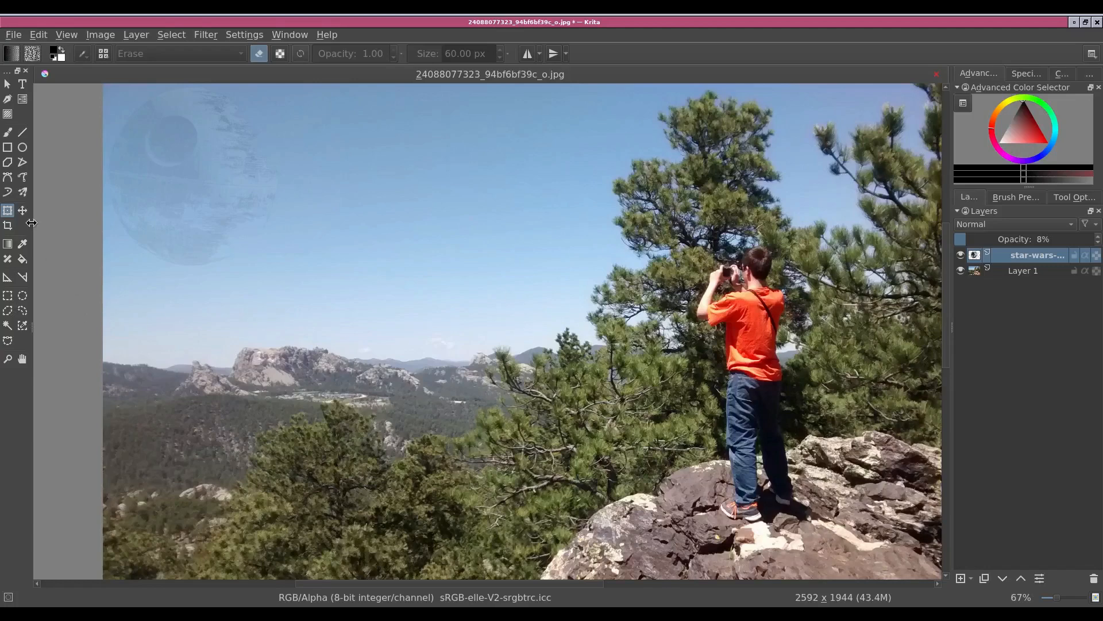
click(11, 131)
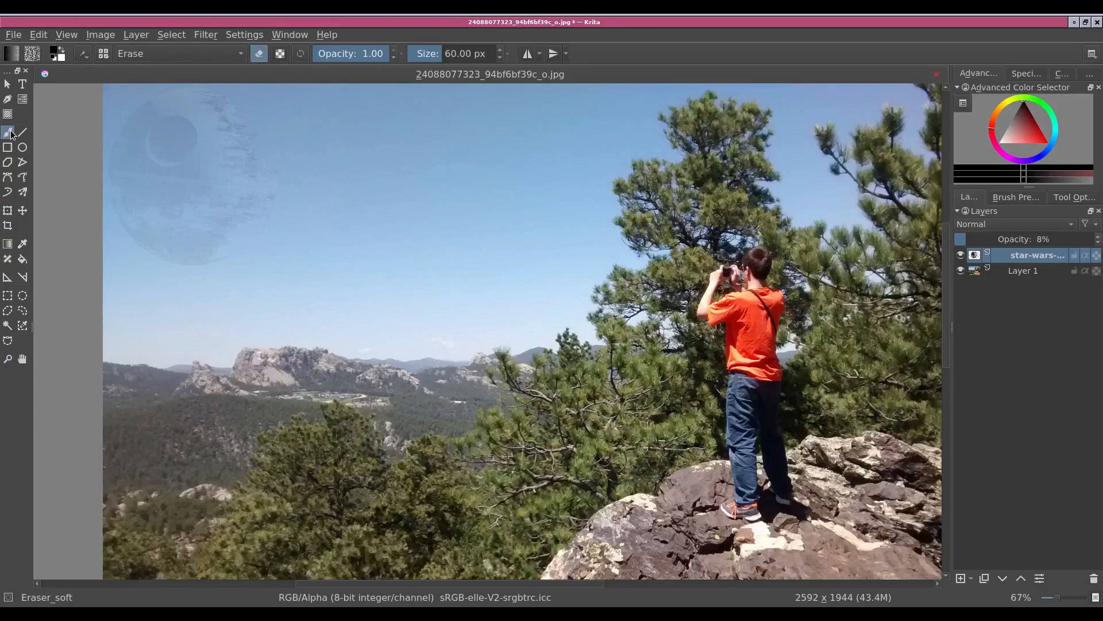
click(1016, 196)
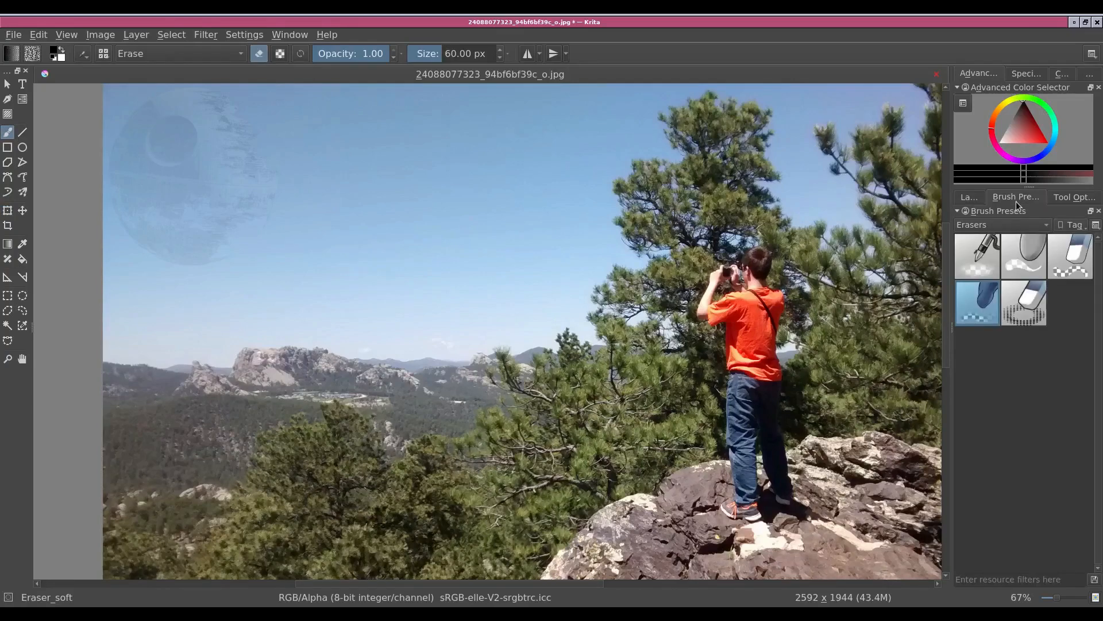